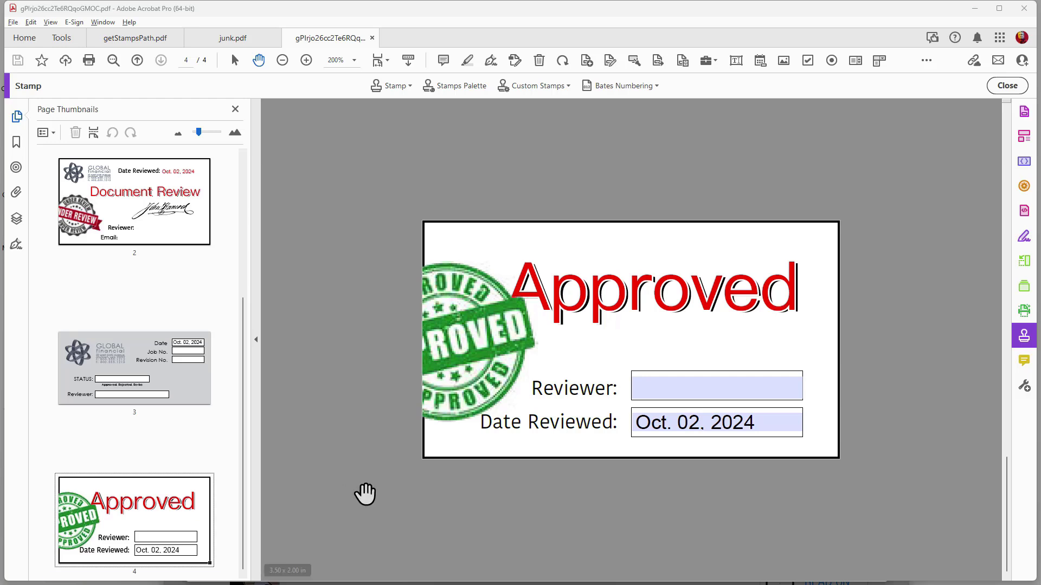
- Switch to the web browser and view the Amazon product page of the book All About PDF Stamps in Acrobat & Paperless Workflows
{"action": "key", "text": "alt+Tab"}
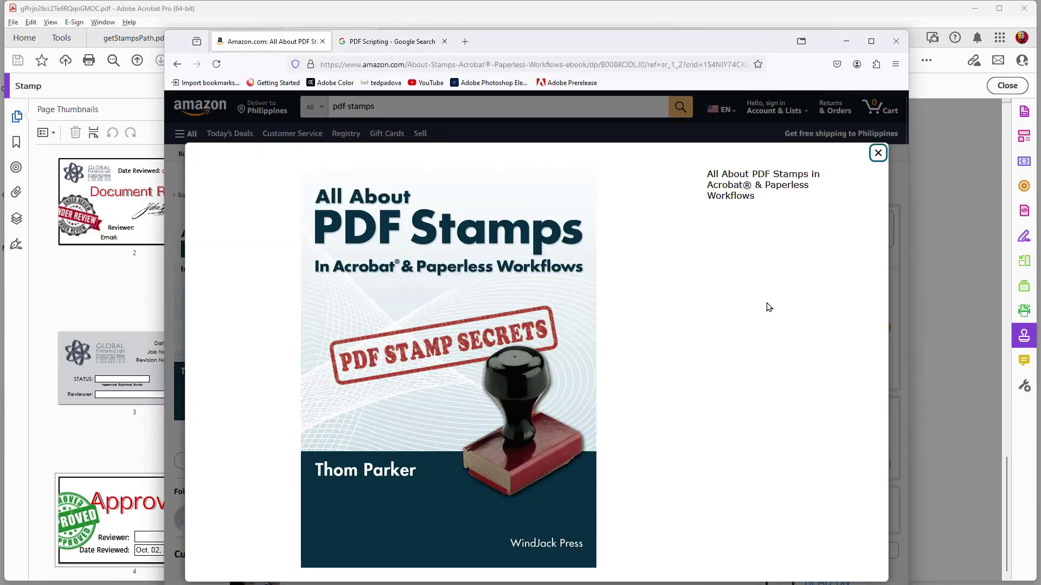
{"action": "left_click", "coordinate": [768, 307]}
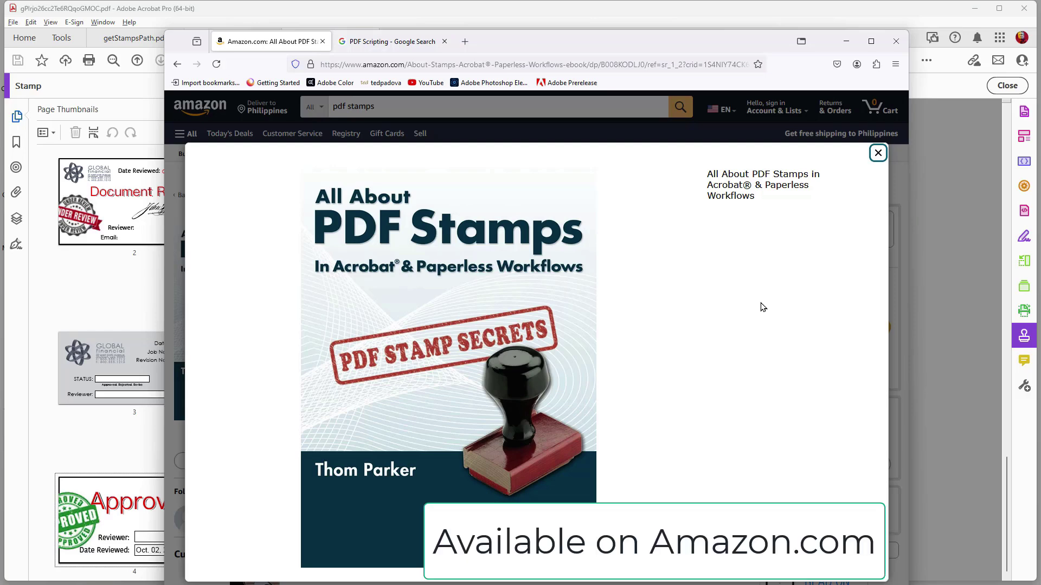
{"action": "left_click", "coordinate": [877, 154]}
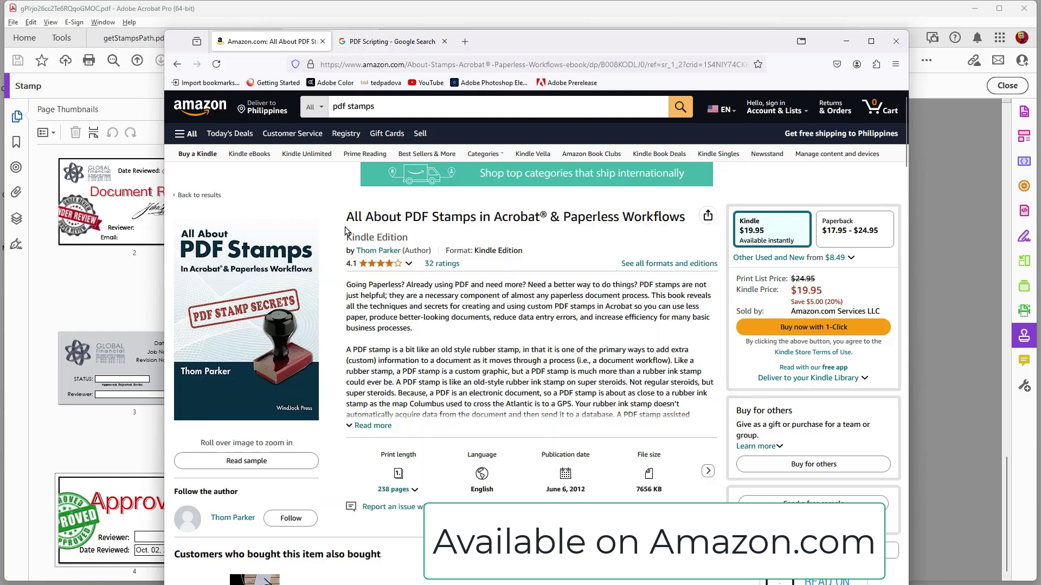
- Visit pdfscripting.com from the PDF Scripting Google results, and close the browser window to return to Acrobat
{"action": "left_click", "coordinate": [403, 47]}
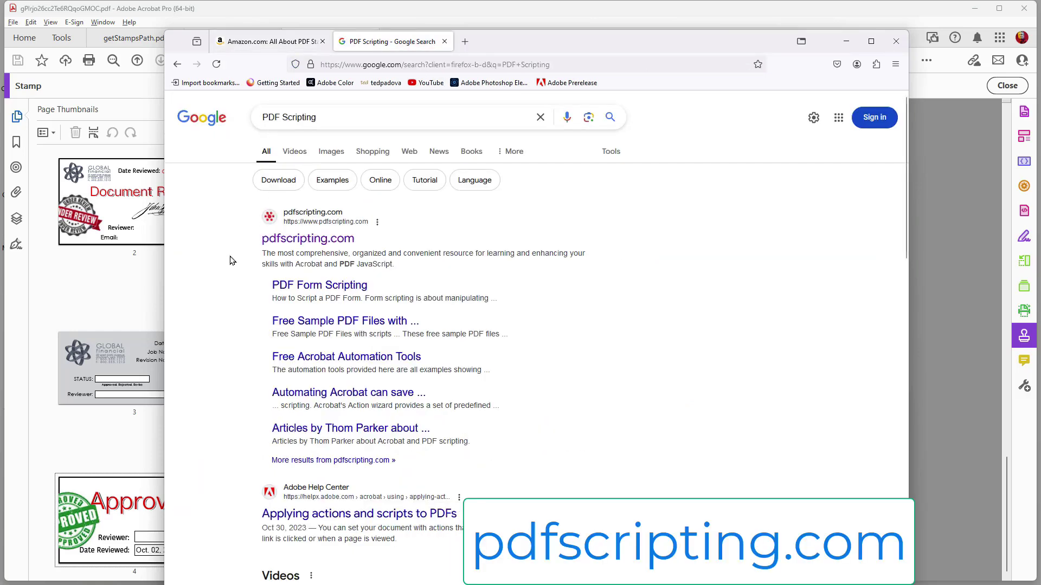
{"action": "left_click", "coordinate": [270, 247]}
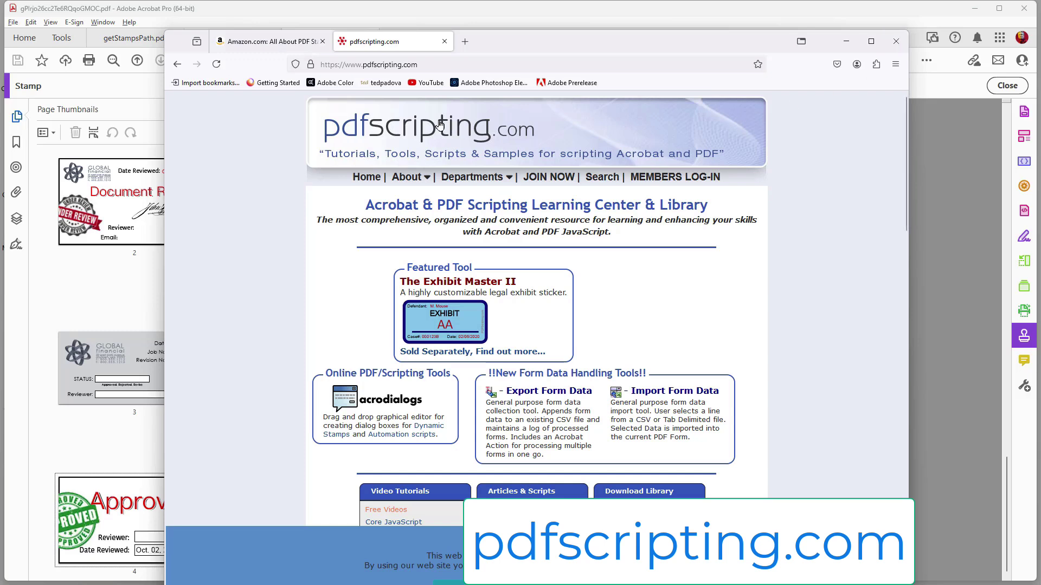
{"action": "left_click", "coordinate": [894, 40]}
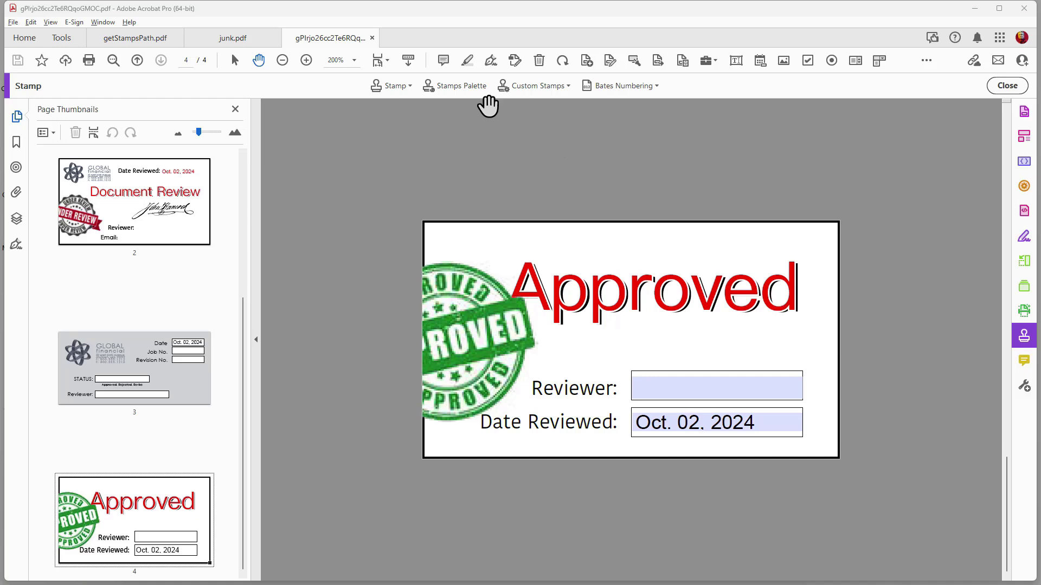
- Bring up getStampsPath.pdf and examine its app.getPath("user", "stamps"); line of code
{"action": "left_click", "coordinate": [115, 40]}
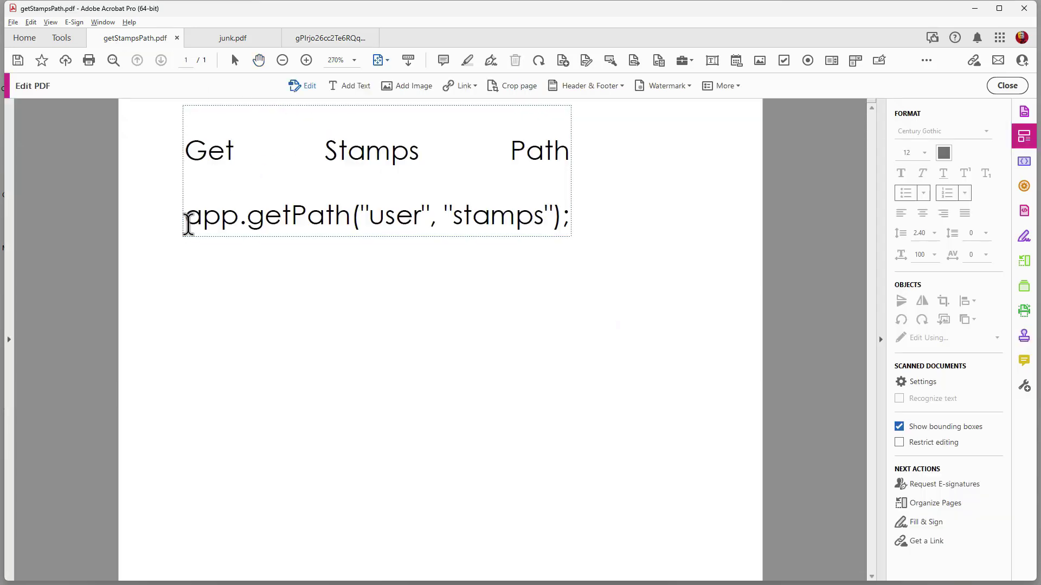
{"action": "left_click_drag", "start_coordinate": [186, 215], "coordinate": [580, 244]}
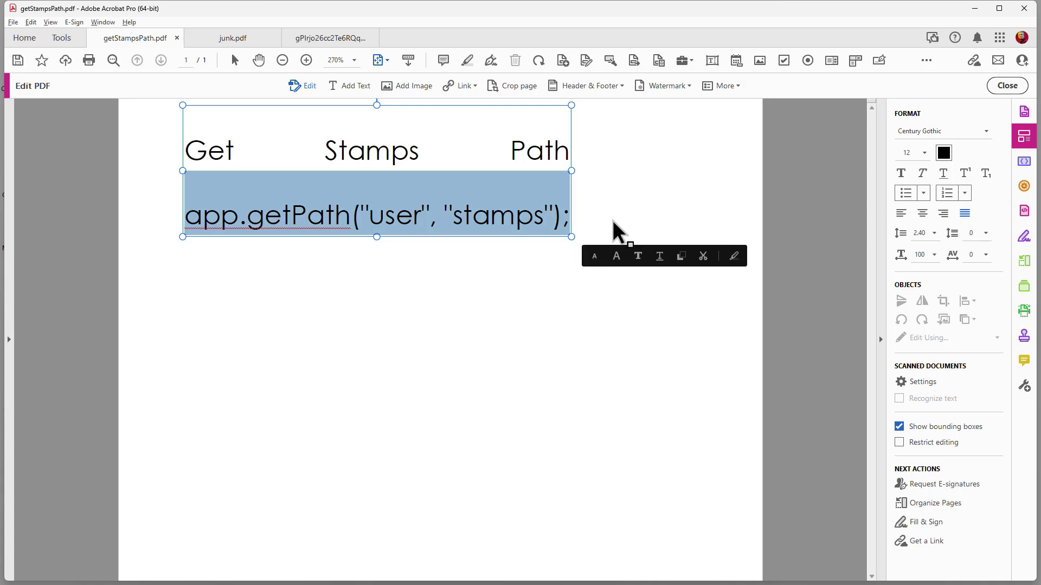
{"action": "left_click", "coordinate": [631, 208]}
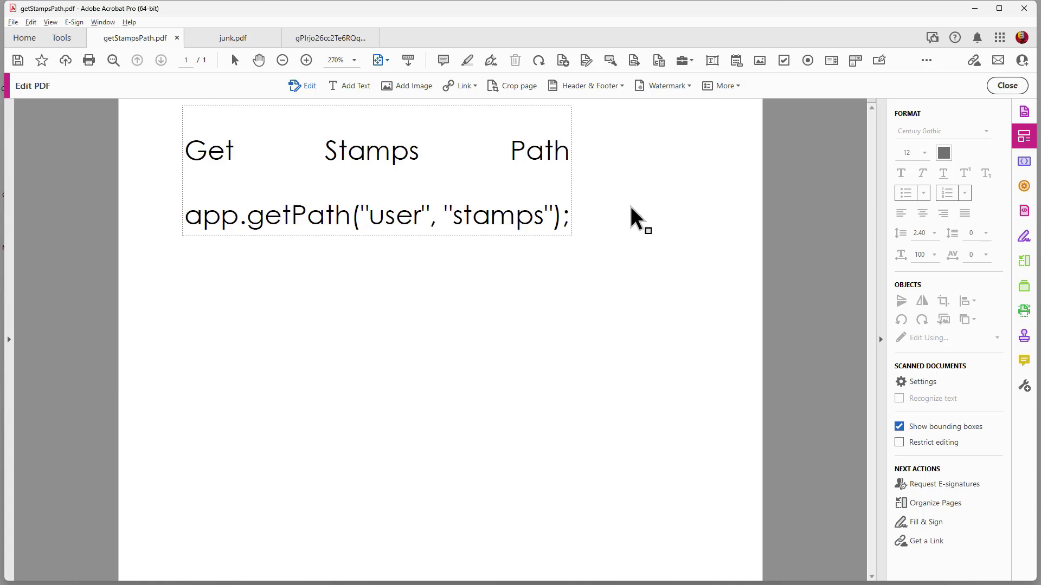
- Remove the old output from the JavaScript console and run app.getPath("user", "stamps"); to find the stamps folder, closing the debugger when done
{"action": "key", "text": "ctrl+j"}
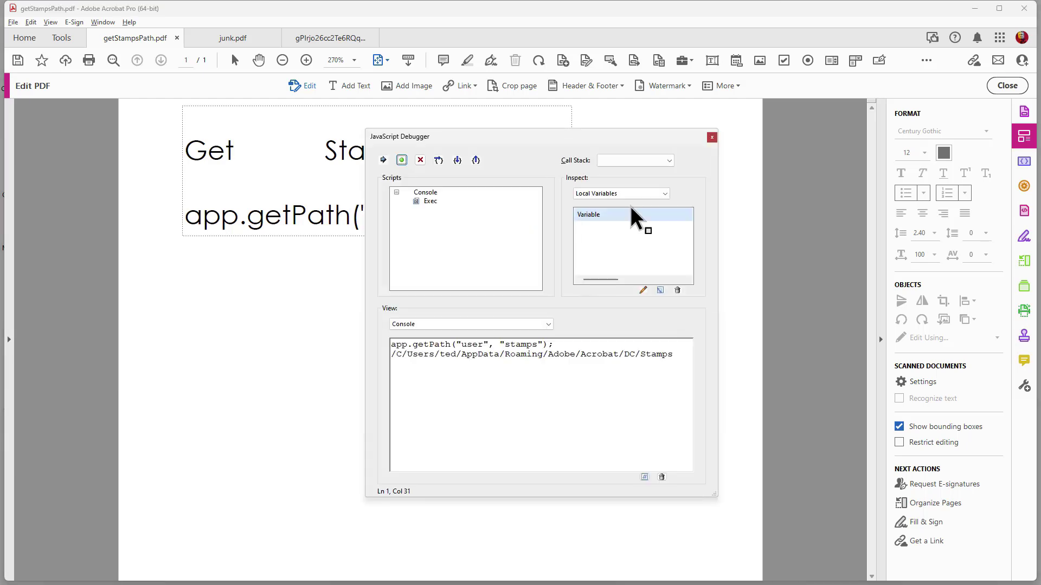
{"action": "triple_click", "coordinate": [679, 358]}
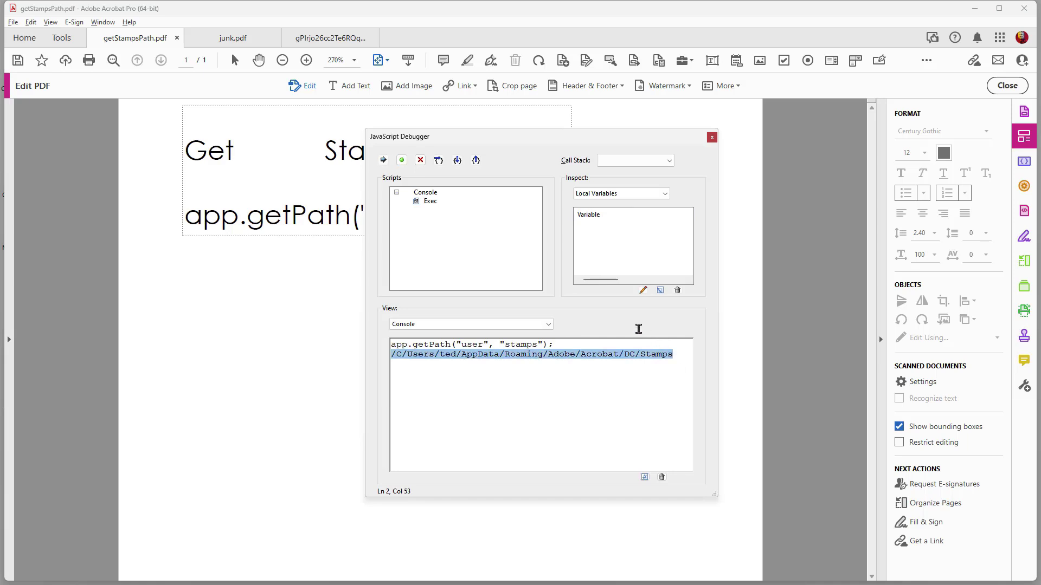
{"action": "left_click_drag", "start_coordinate": [638, 329], "coordinate": [343, 318]}
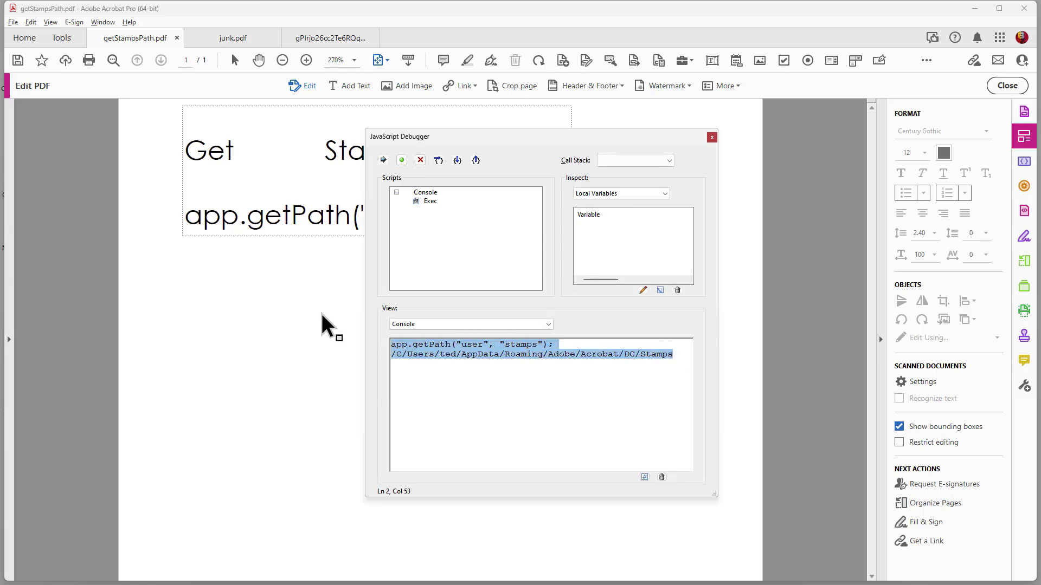
{"action": "key", "text": "ctrl+z"}
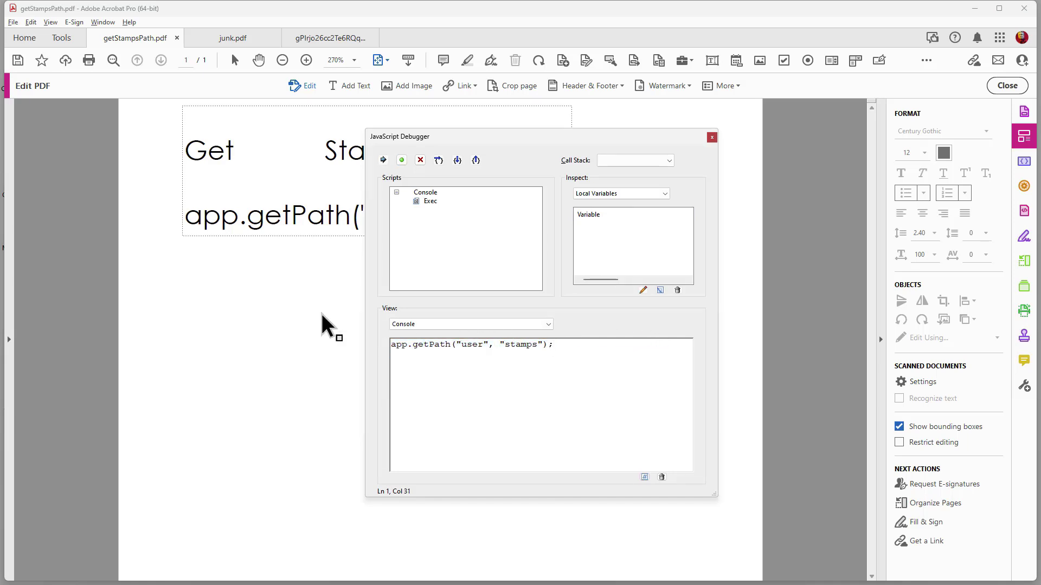
{"action": "left_click_drag", "start_coordinate": [577, 344], "coordinate": [374, 320]}
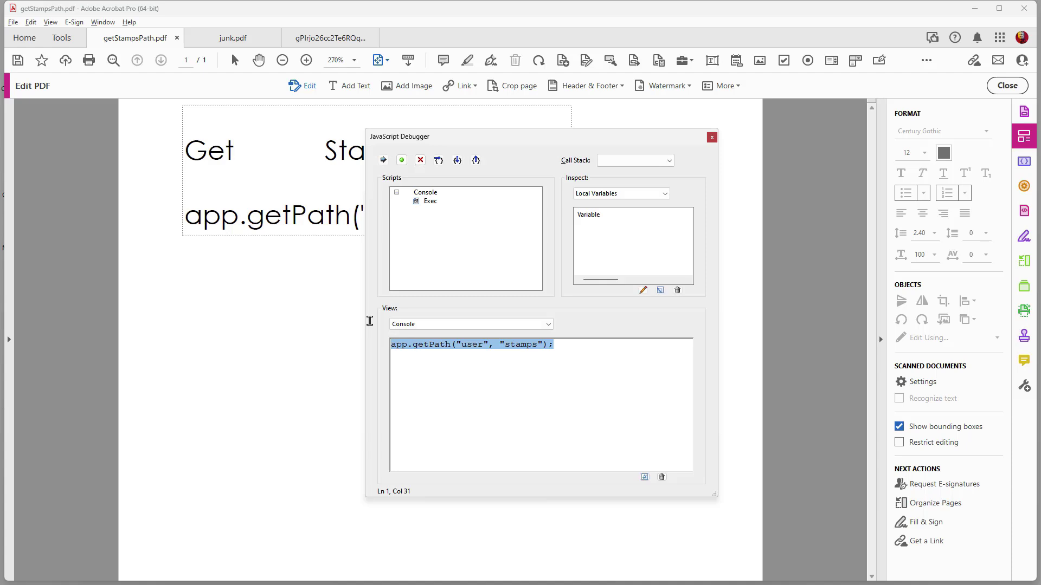
{"action": "key", "text": "ctrl+Return"}
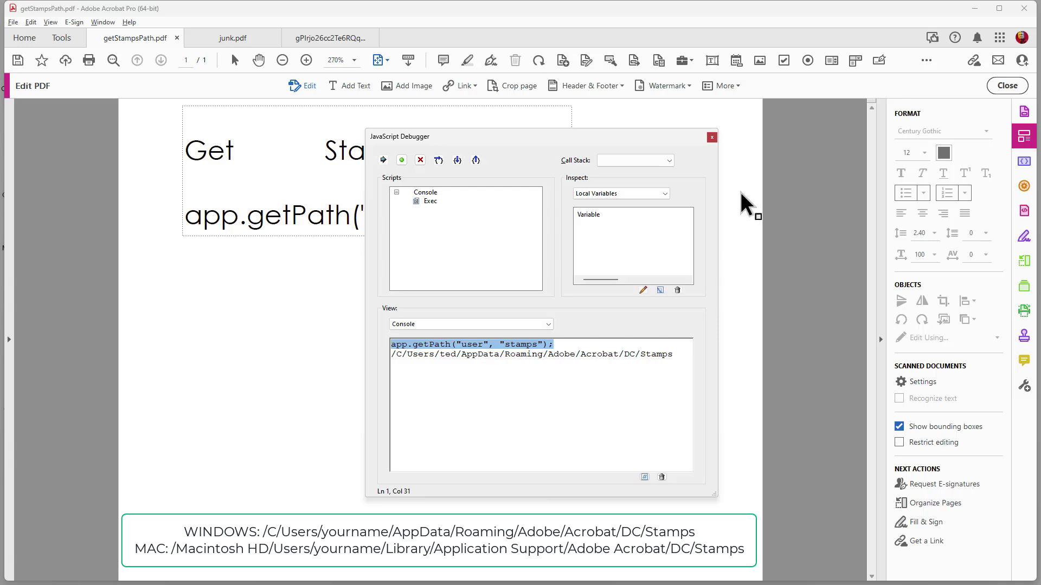
{"action": "left_click", "coordinate": [711, 139]}
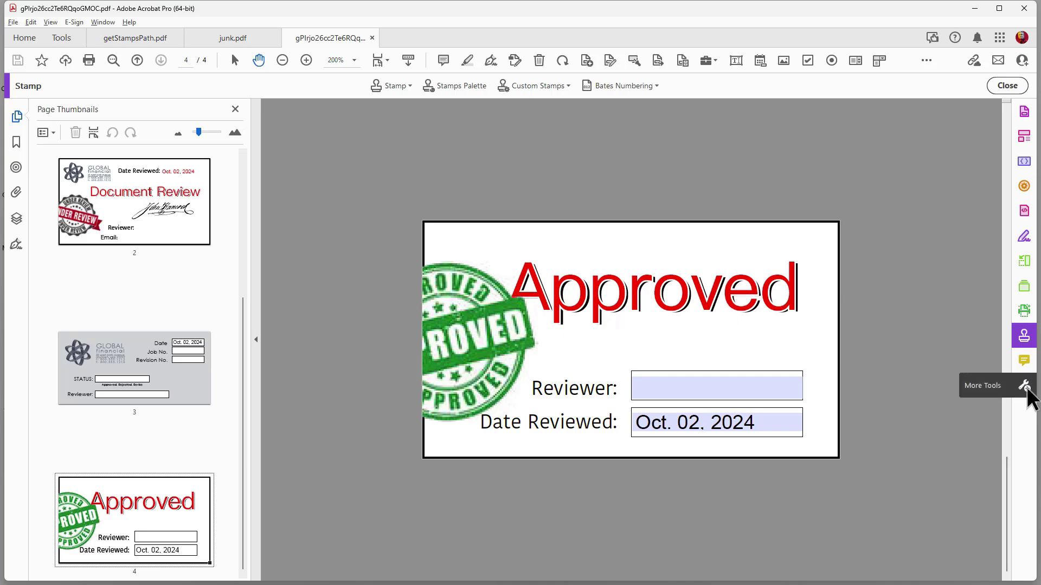
- Start a new custom stamp in the document with the Approved stamp, using glApprovedStamp from the Stamps folder as its image
{"action": "left_click", "coordinate": [1026, 388]}
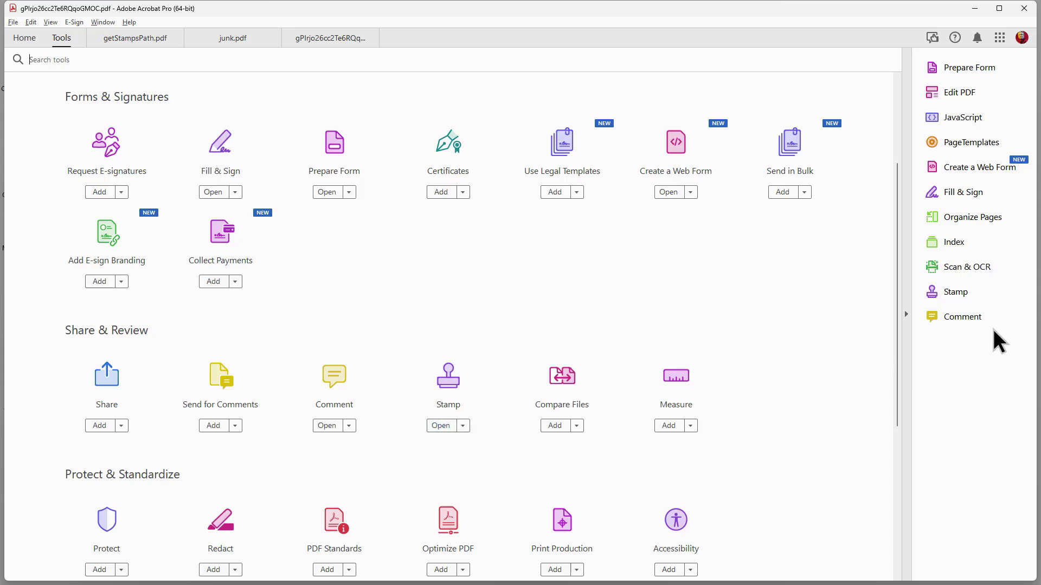
{"action": "left_click", "coordinate": [338, 39]}
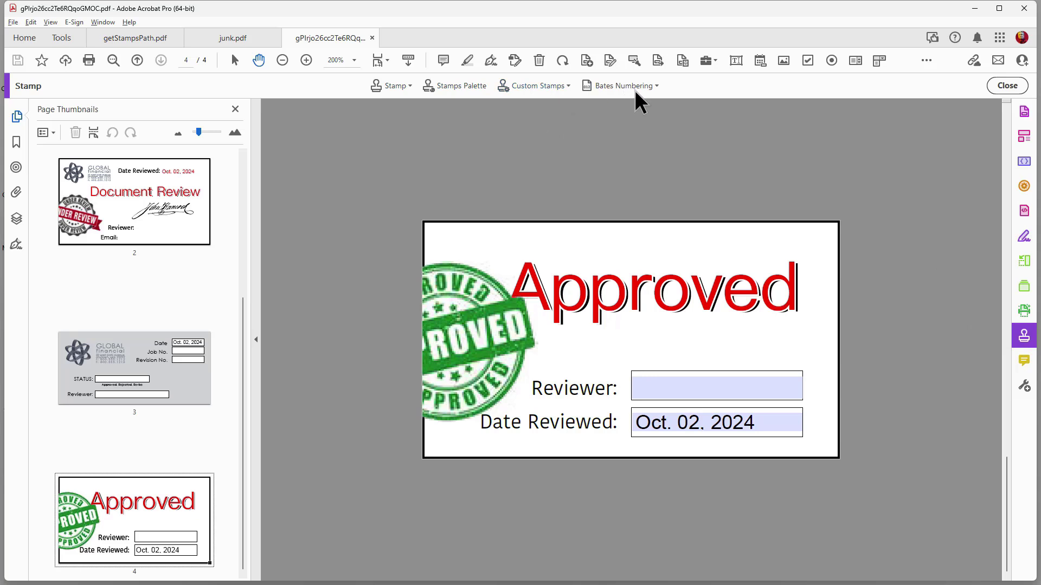
{"action": "left_click", "coordinate": [568, 86]}
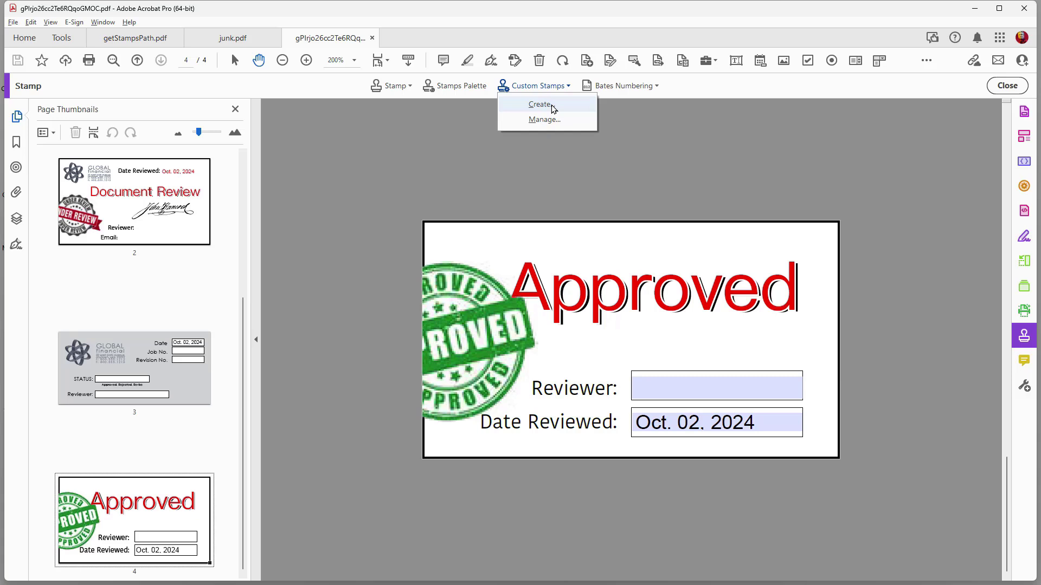
{"action": "left_click", "coordinate": [551, 105]}
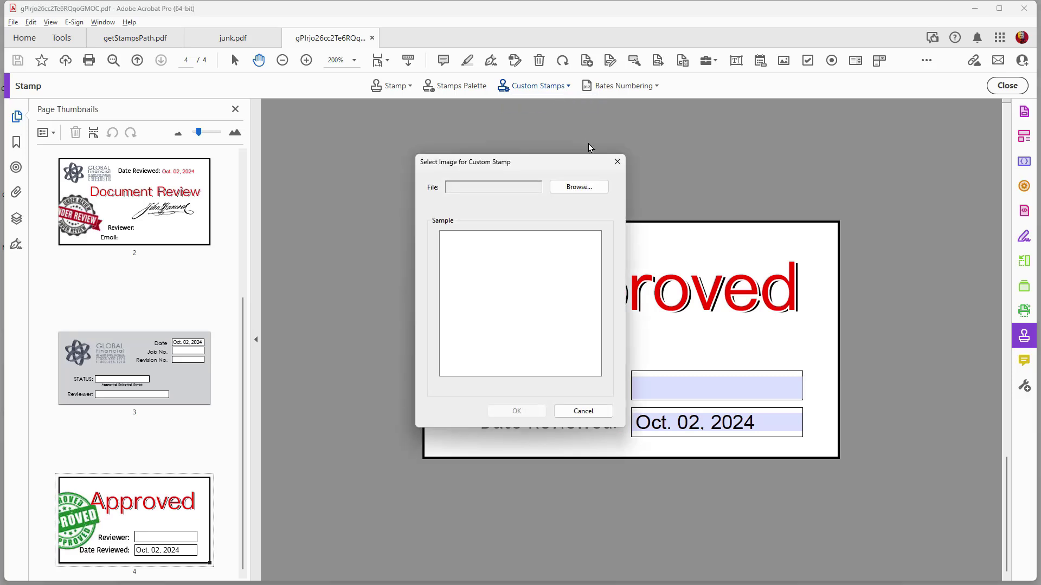
{"action": "left_click", "coordinate": [575, 189]}
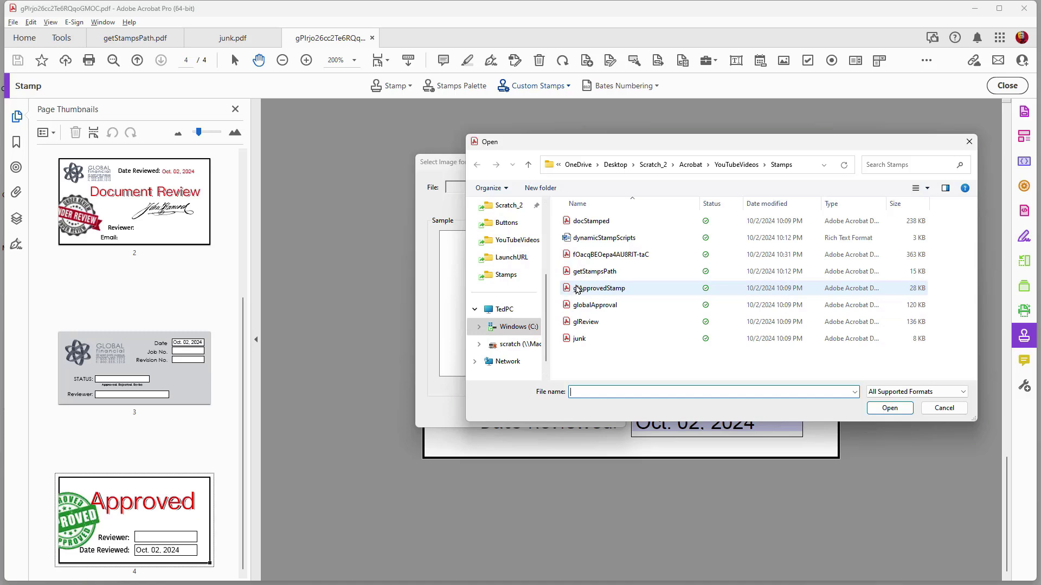
{"action": "left_click", "coordinate": [566, 289]}
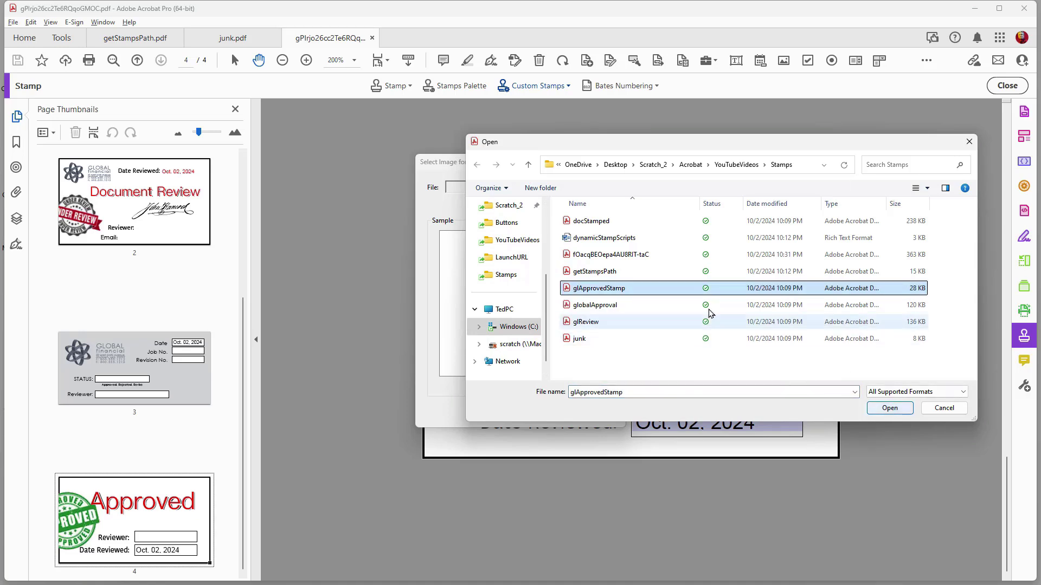
{"action": "mouse_move", "coordinate": [631, 288]}
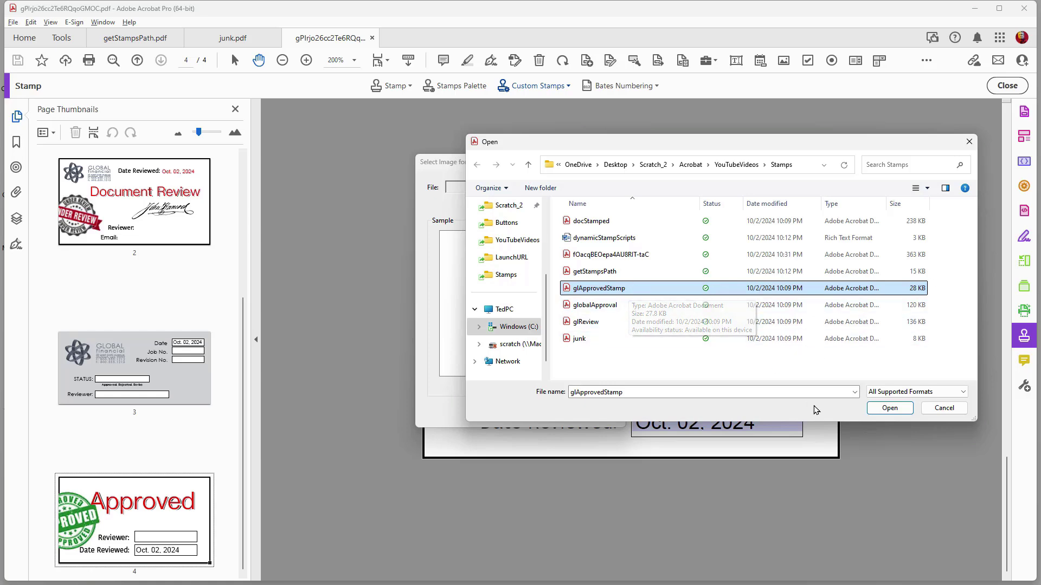
{"action": "left_click", "coordinate": [889, 408]}
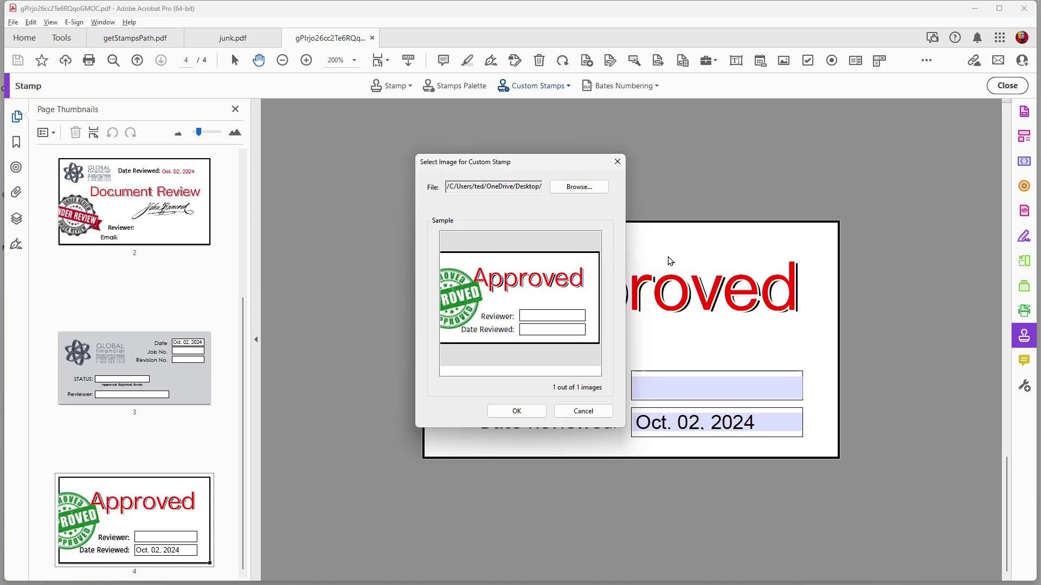
{"action": "left_click", "coordinate": [517, 411]}
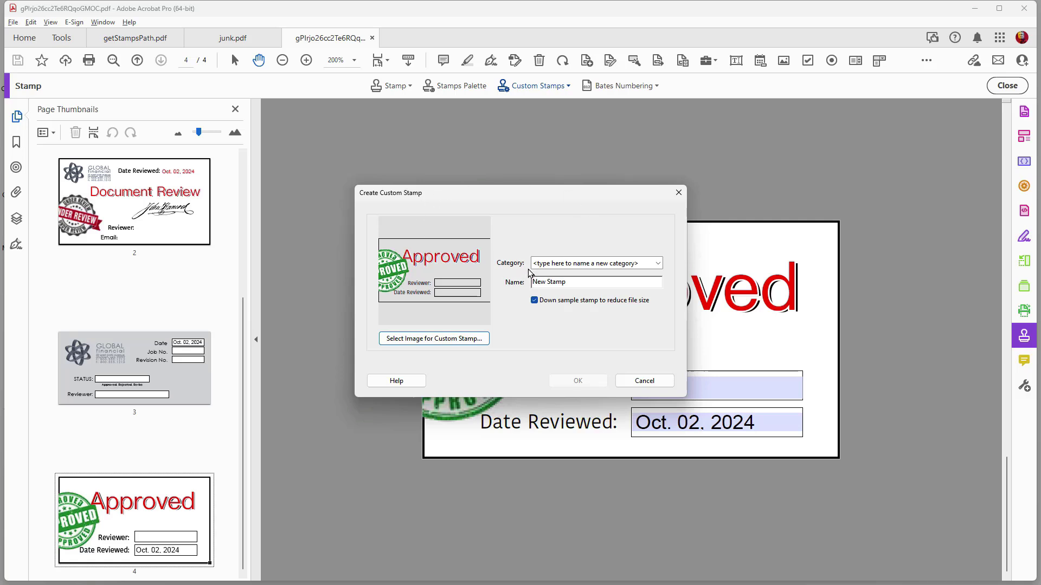
- Assign the custom stamp to a new category TestStamps, name it testApproved, and create it
{"action": "left_click", "coordinate": [657, 263]}
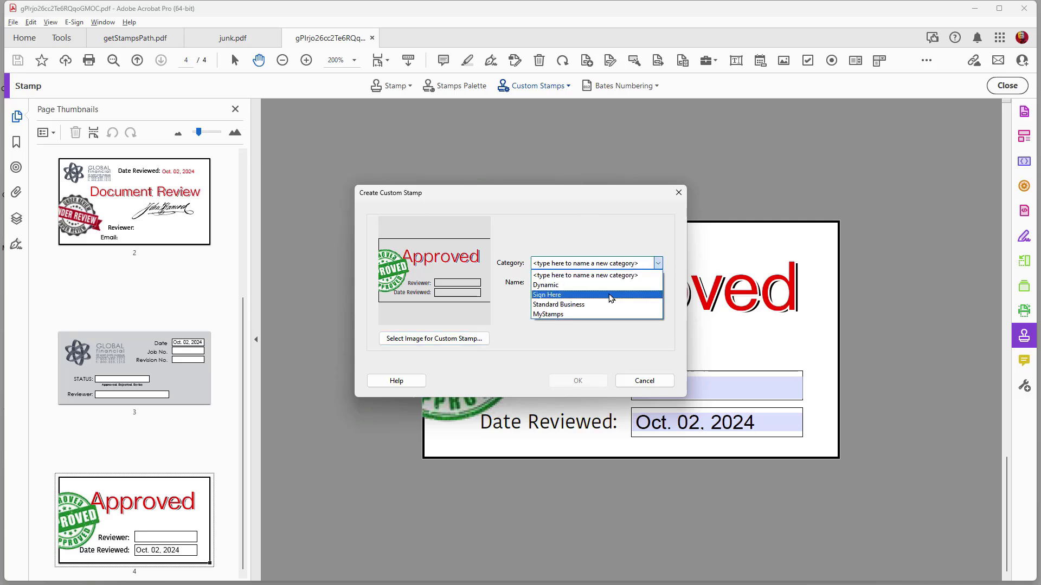
{"action": "left_click", "coordinate": [649, 263]}
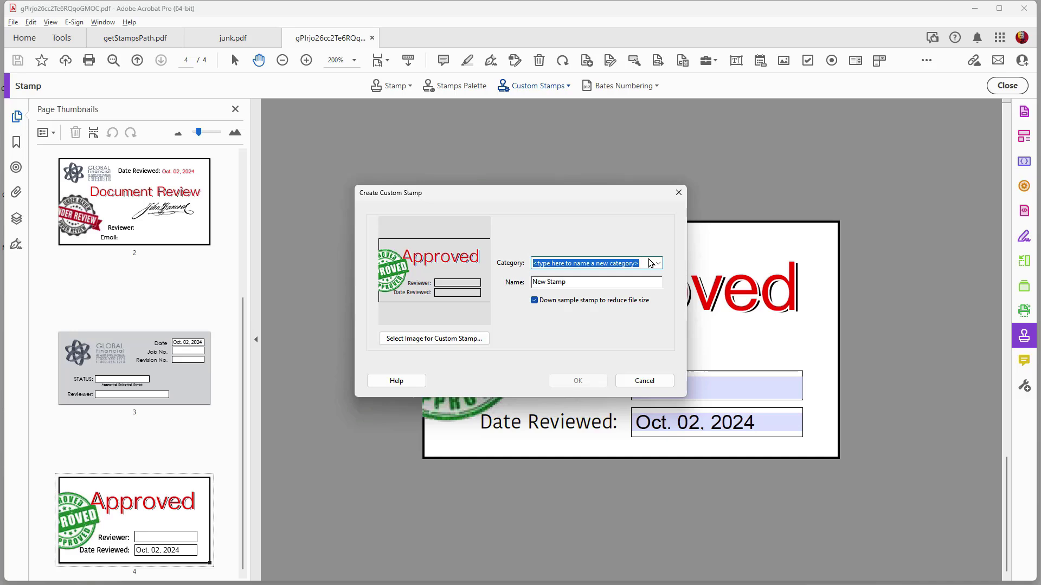
{"action": "type", "text": "Tes"}
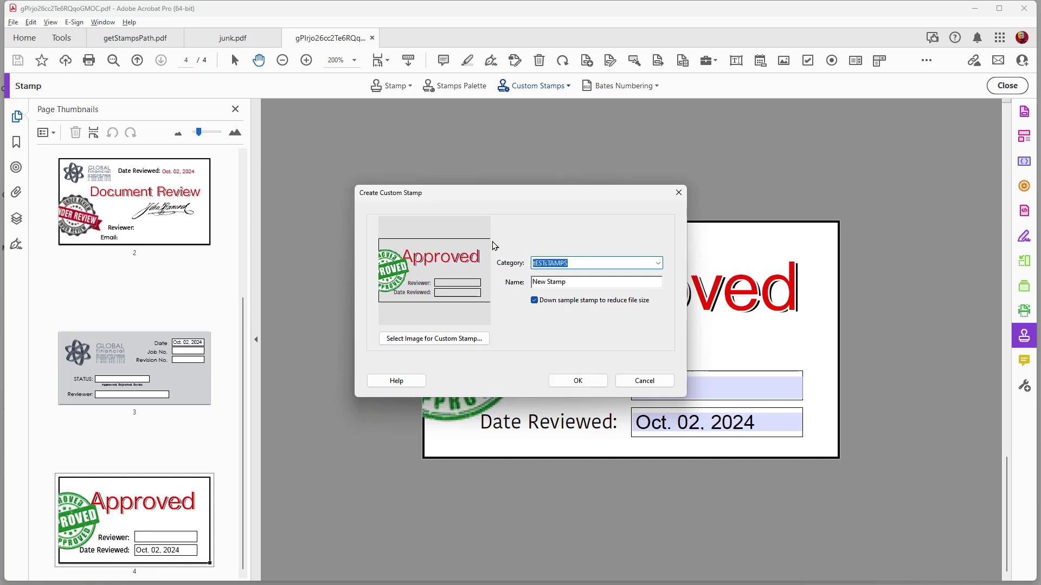
{"action": "type", "text": "tStamps"}
{"action": "left_click_drag", "start_coordinate": [589, 282], "coordinate": [529, 281]}
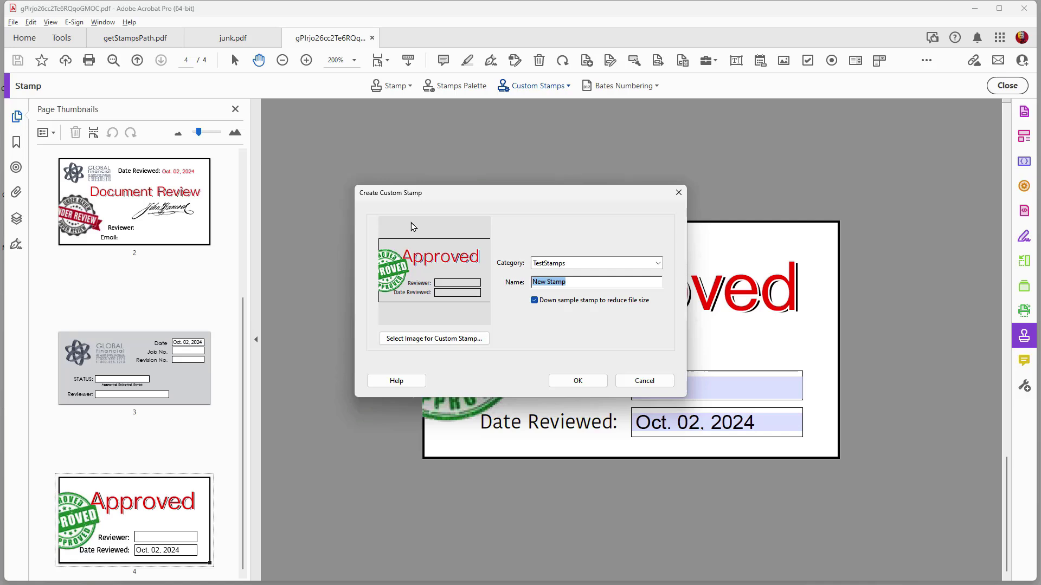
{"action": "type", "text": "testApproved"}
{"action": "left_click", "coordinate": [568, 381]}
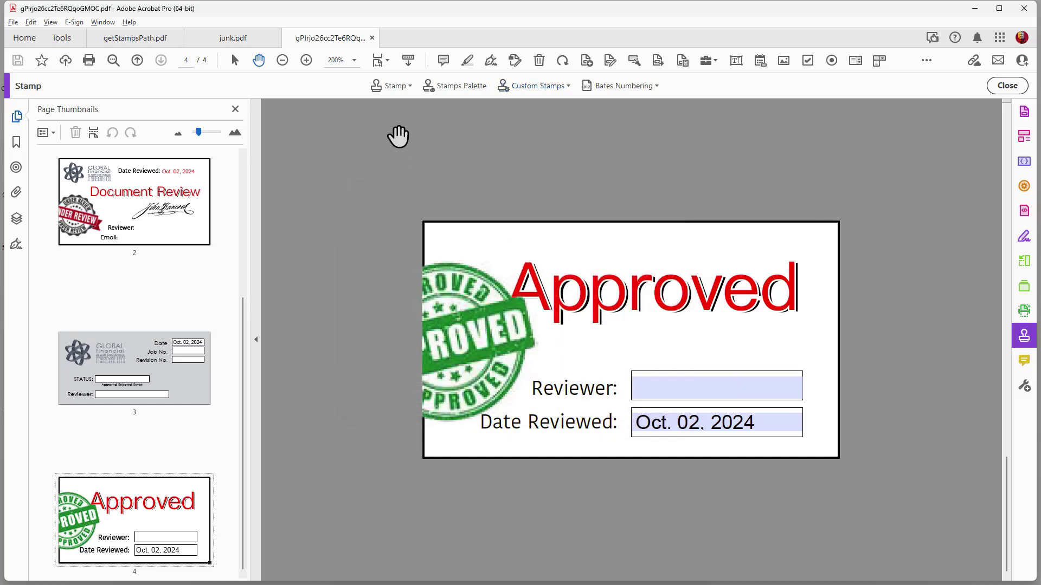
- Check the TestStamps category for the testApproved stamp without placing it
{"action": "left_click", "coordinate": [404, 85]}
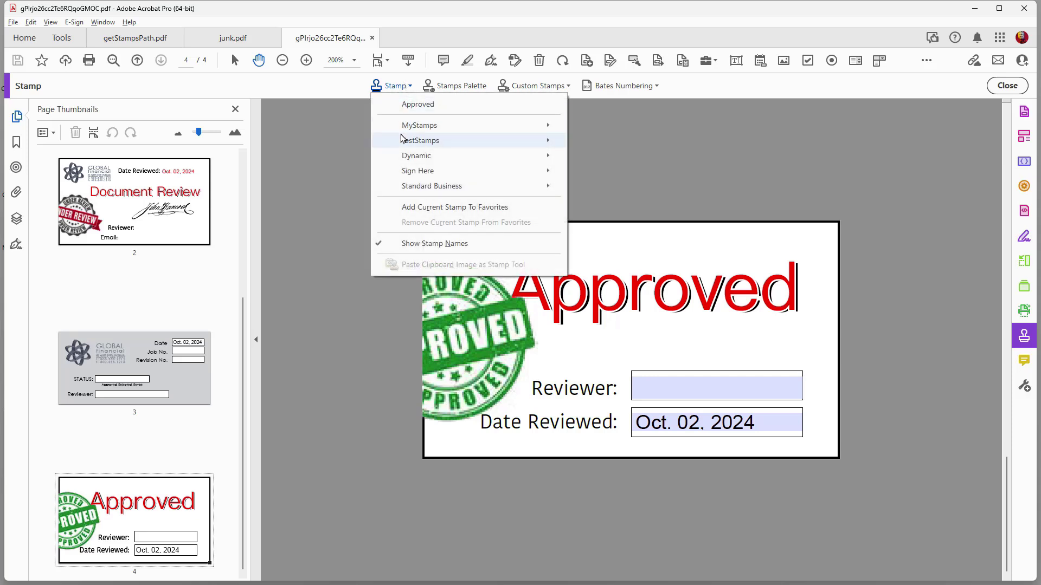
{"action": "mouse_move", "coordinate": [395, 138]}
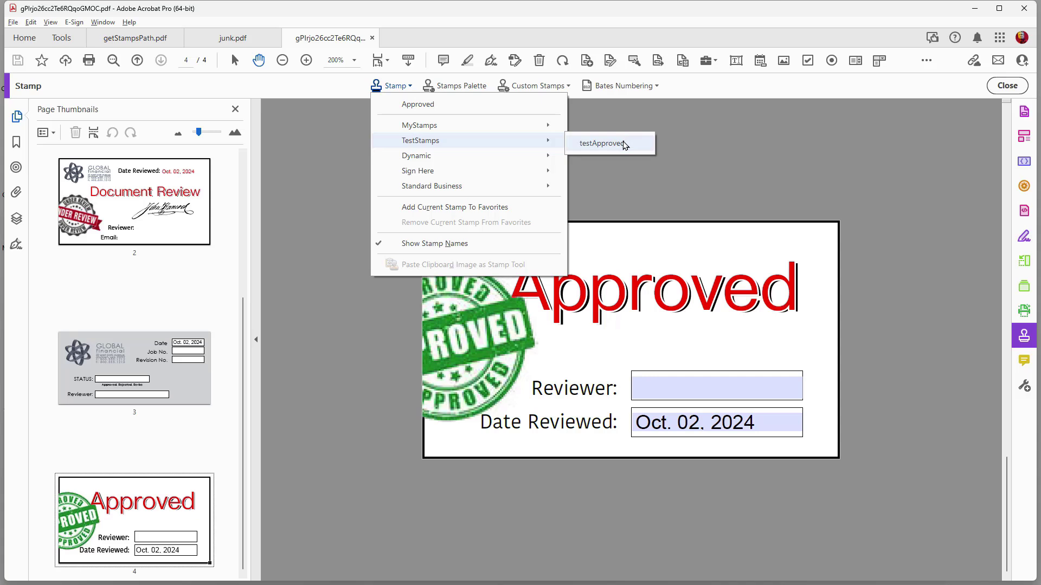
{"action": "left_click", "coordinate": [698, 195]}
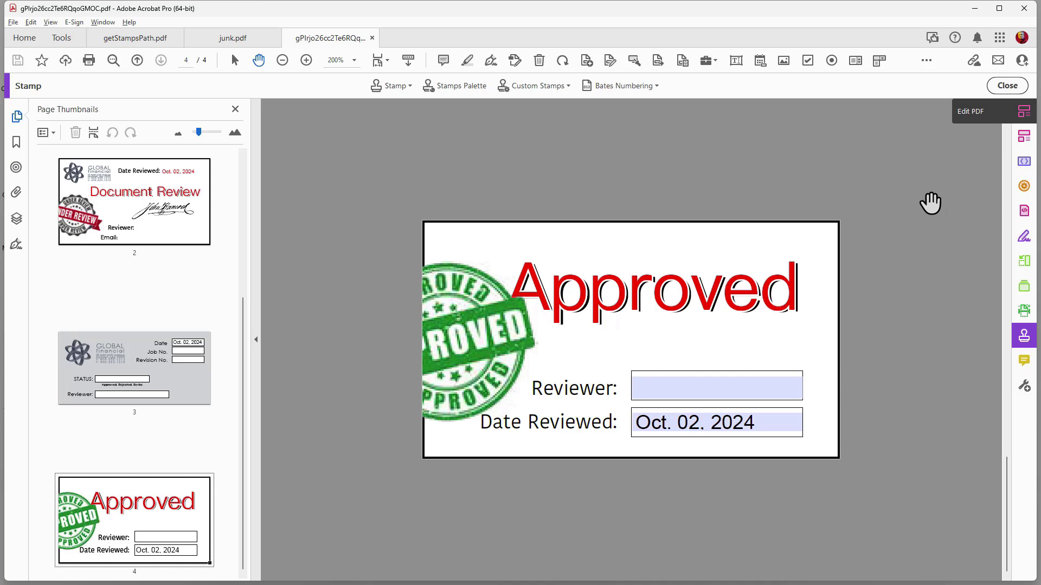
- Put the page 4 Approved stamp into form editing and examine the Reviewer field's custom calculation script, closing it without edits
{"action": "left_click", "coordinate": [659, 390]}
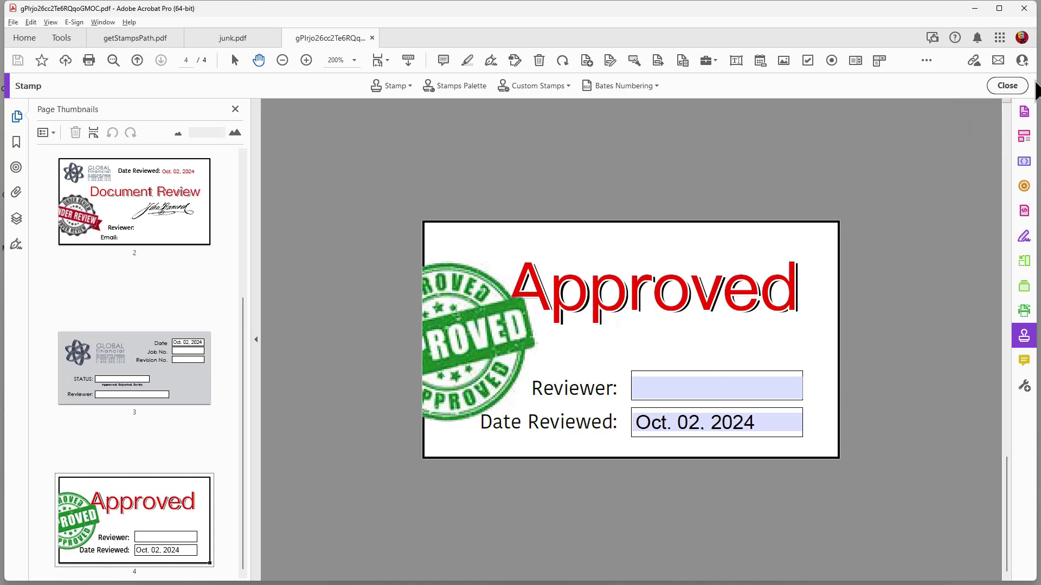
{"action": "left_click", "coordinate": [1024, 112]}
{"action": "double_click", "coordinate": [656, 397]}
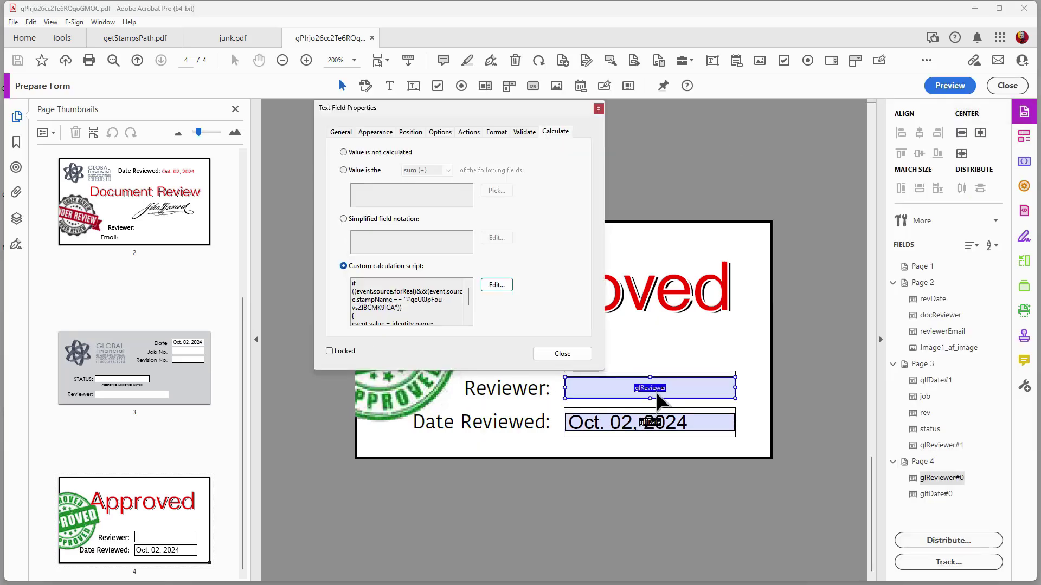
{"action": "left_click", "coordinate": [497, 284]}
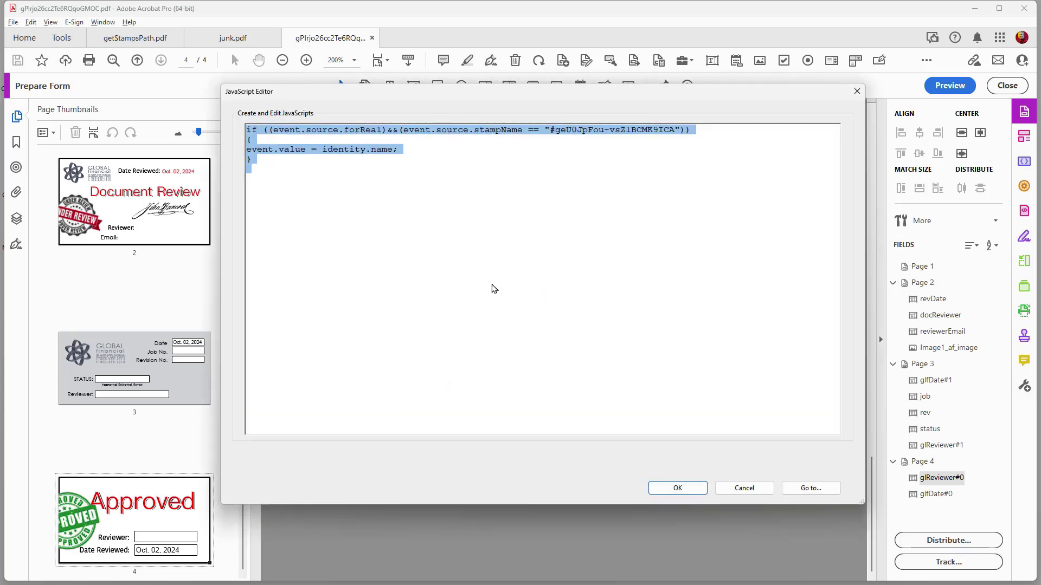
{"action": "left_click_drag", "start_coordinate": [637, 99], "coordinate": [715, 200]}
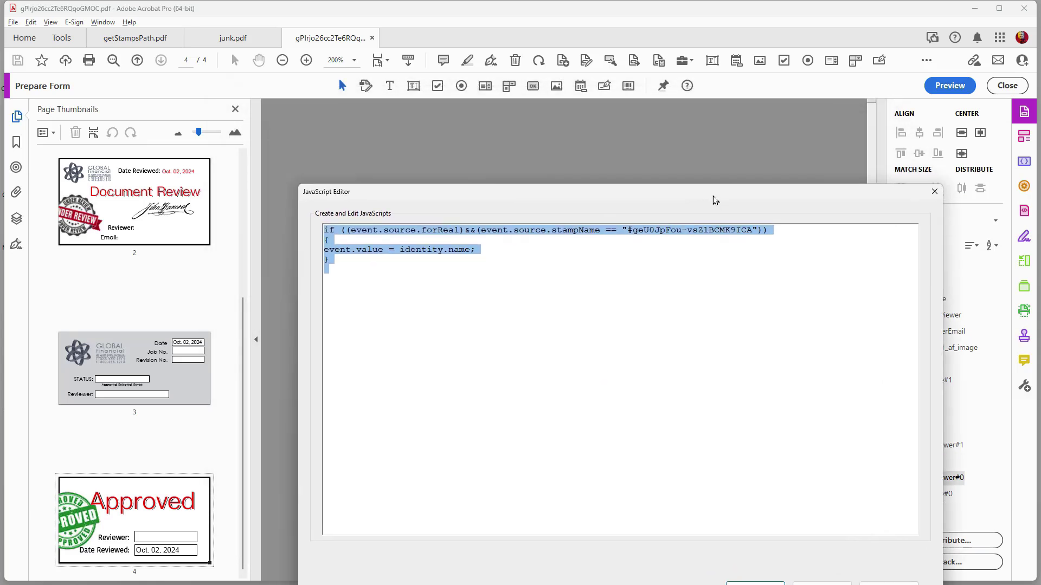
{"action": "left_click_drag", "start_coordinate": [490, 198], "coordinate": [649, 125]}
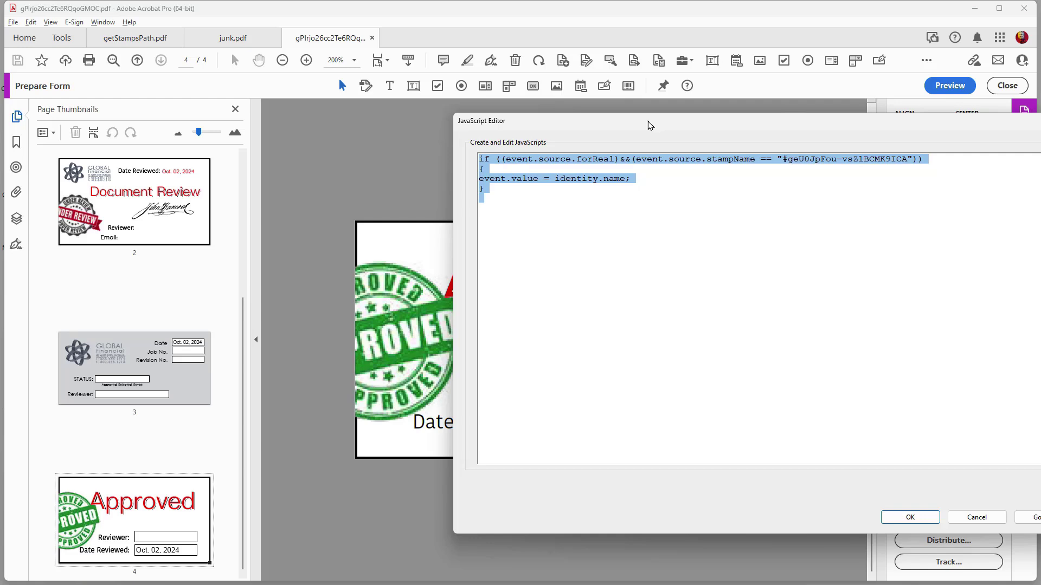
{"action": "left_click_drag", "start_coordinate": [675, 125], "coordinate": [494, 76]}
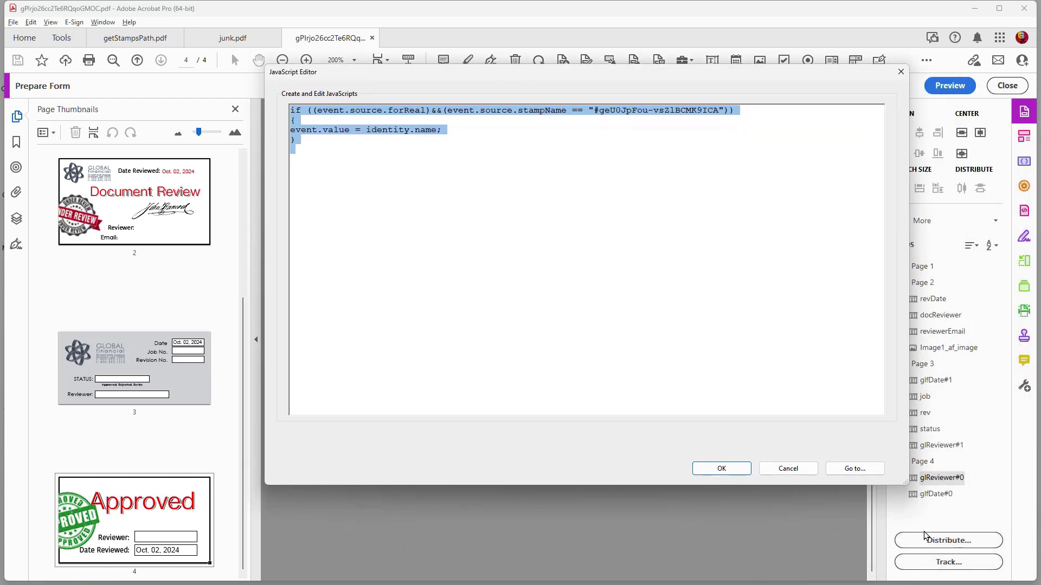
{"action": "left_click", "coordinate": [791, 469]}
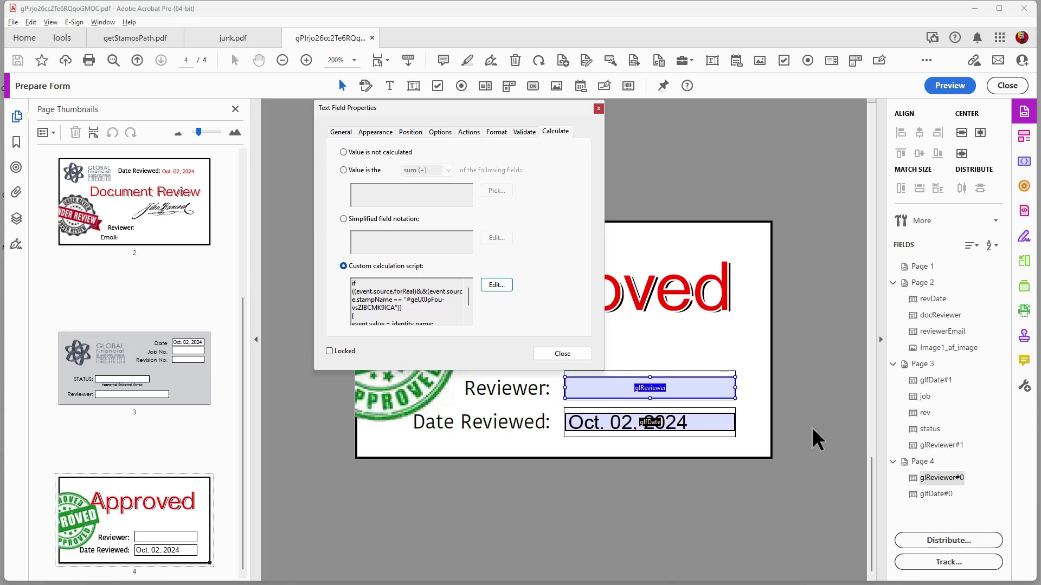
{"action": "left_click", "coordinate": [598, 109]}
- Open the Identity preferences to examine the details that supply the stamp's reviewer name
{"action": "key", "text": "ctrl+k"}
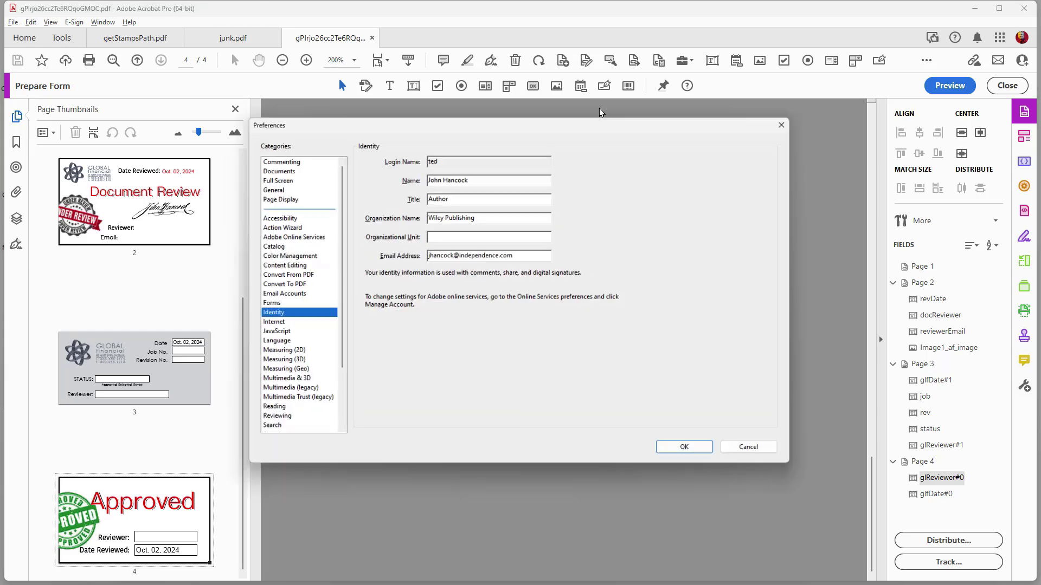